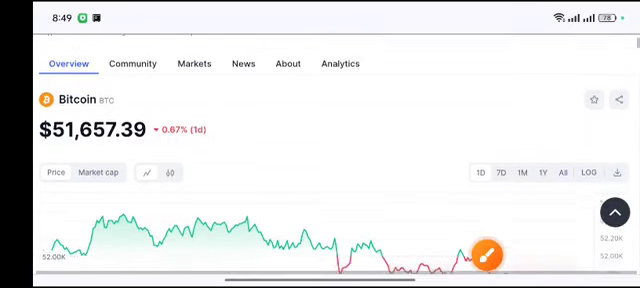
Circle Bitcoin's price and its 0.68% daily drop in red, then clear the marks
{"action": "left_click", "coordinate": [487, 255]}
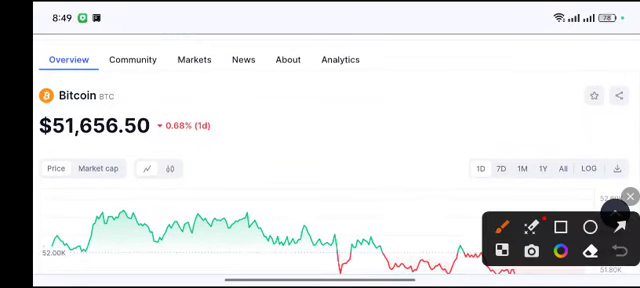
{"action": "left_click_drag", "start_coordinate": [250, 107], "coordinate": [292, 112]}
{"action": "mouse_move", "coordinate": [235, 105]}
{"action": "left_mouse_down"}
{"action": "mouse_move", "coordinate": [150, 120]}
{"action": "mouse_move", "coordinate": [240, 125]}
{"action": "left_mouse_up"}
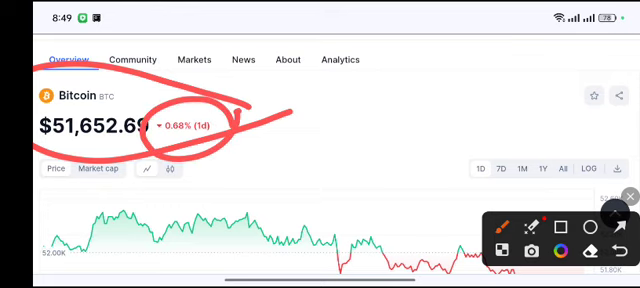
{"action": "left_click", "coordinate": [630, 196]}
{"action": "scroll", "coordinate": [320, 180], "scroll_direction": "down", "scroll_amount": 3}
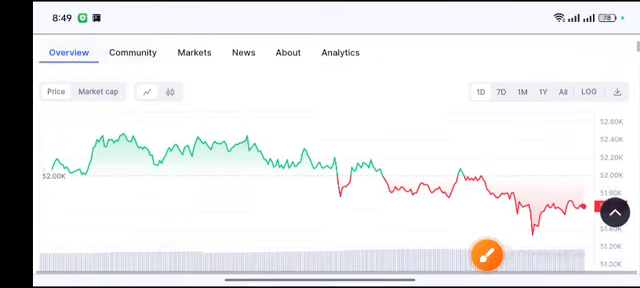
Loop the chart's middle and stroke its late decline in red, then clear them
{"action": "left_click", "coordinate": [487, 255]}
{"action": "left_click_drag", "start_coordinate": [580, 164], "coordinate": [545, 140]}
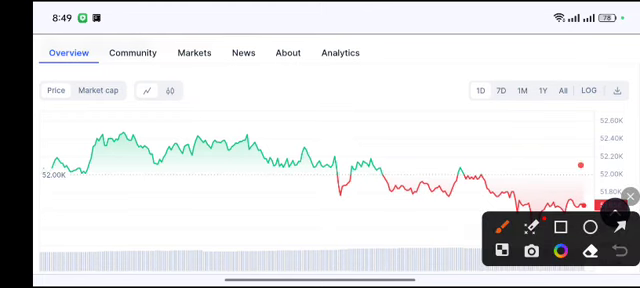
{"action": "left_click_drag", "start_coordinate": [421, 170], "coordinate": [580, 205]}
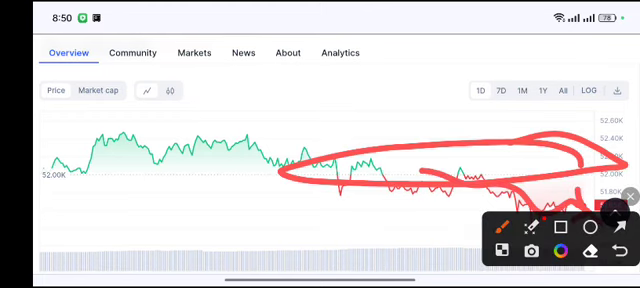
{"action": "left_click", "coordinate": [631, 195]}
{"action": "scroll", "coordinate": [320, 180], "scroll_direction": "down", "scroll_amount": 2}
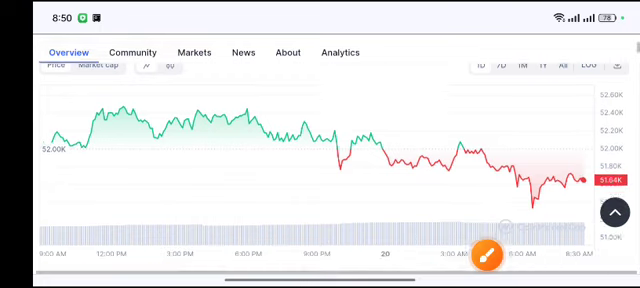
{"action": "scroll", "coordinate": [320, 160], "scroll_direction": "down", "scroll_amount": 5}
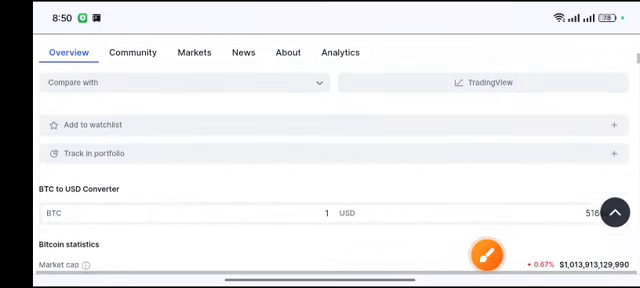
{"action": "scroll", "coordinate": [320, 160], "scroll_direction": "down", "scroll_amount": 3}
{"action": "scroll", "coordinate": [320, 160], "scroll_direction": "down", "scroll_amount": 2}
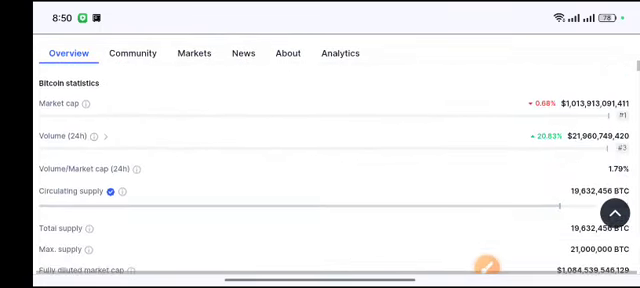
{"action": "scroll", "coordinate": [320, 160], "scroll_direction": "up", "scroll_amount": 1}
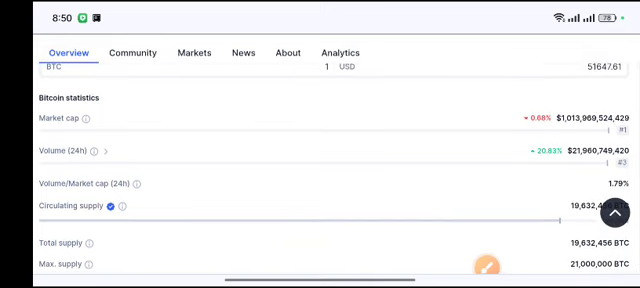
Circle the market cap and 24h volume changes in red, then erase the circle
{"action": "left_click", "coordinate": [487, 265]}
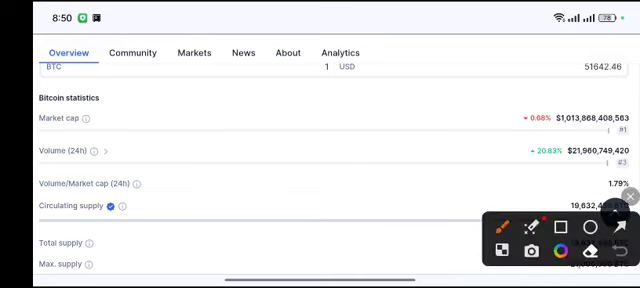
{"action": "mouse_move", "coordinate": [572, 100]}
{"action": "left_mouse_down"}
{"action": "mouse_move", "coordinate": [547, 171]}
{"action": "mouse_move", "coordinate": [585, 105]}
{"action": "left_mouse_up"}
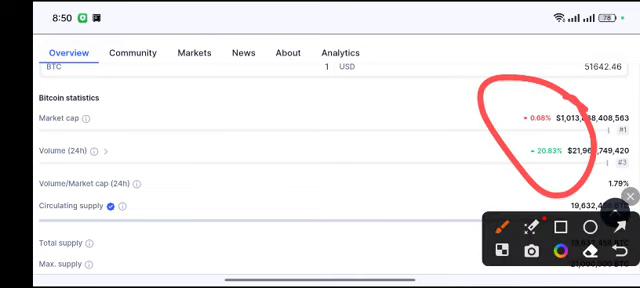
{"action": "left_click", "coordinate": [631, 196]}
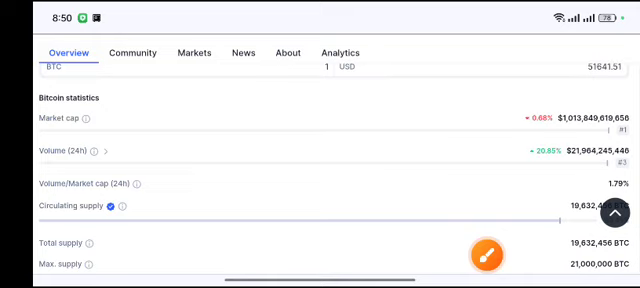
{"action": "scroll", "coordinate": [320, 160], "scroll_direction": "down", "scroll_amount": 2}
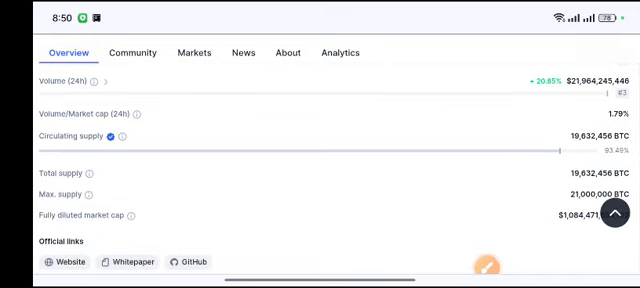
Circle the +20.85% volume change in red, then erase the mark
{"action": "left_click", "coordinate": [486, 266]}
{"action": "left_click_drag", "start_coordinate": [580, 80], "coordinate": [566, 74]}
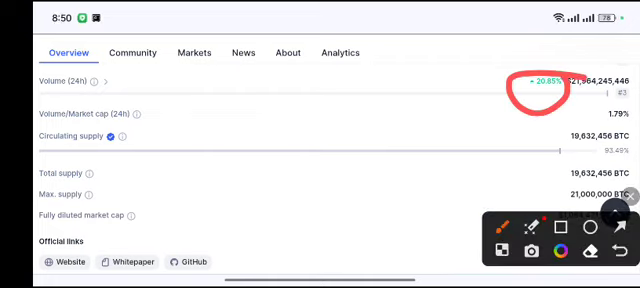
{"action": "left_click", "coordinate": [631, 196]}
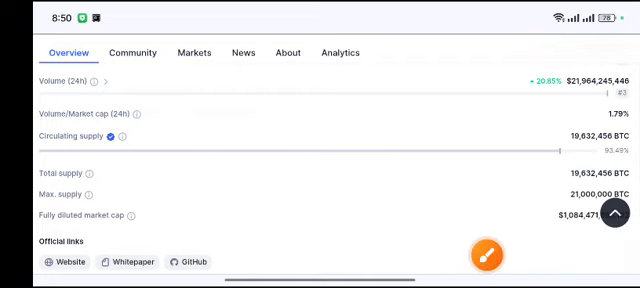
{"action": "scroll", "coordinate": [320, 160], "scroll_direction": "down", "scroll_amount": 2}
{"action": "scroll", "coordinate": [320, 160], "scroll_direction": "down", "scroll_amount": 1}
{"action": "scroll", "coordinate": [320, 160], "scroll_direction": "down", "scroll_amount": 1}
{"action": "scroll", "coordinate": [320, 160], "scroll_direction": "down", "scroll_amount": 2}
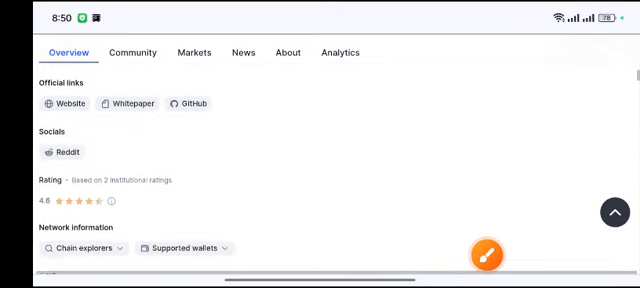
{"action": "scroll", "coordinate": [320, 160], "scroll_direction": "up", "scroll_amount": 3}
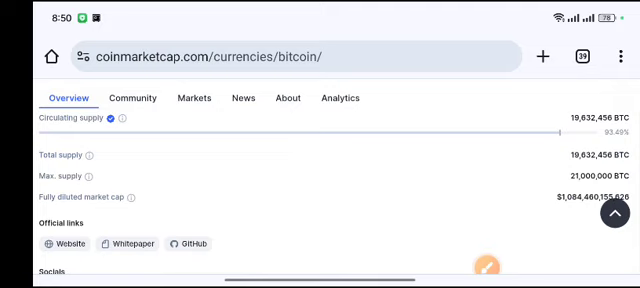
{"action": "scroll", "coordinate": [320, 160], "scroll_direction": "down", "scroll_amount": 3}
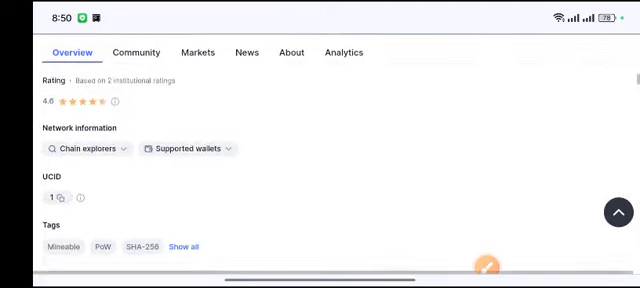
{"action": "scroll", "coordinate": [320, 160], "scroll_direction": "down", "scroll_amount": 5}
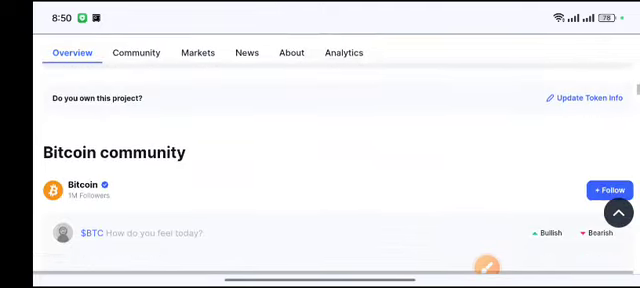
{"action": "scroll", "coordinate": [320, 160], "scroll_direction": "down", "scroll_amount": 2}
{"action": "scroll", "coordinate": [320, 160], "scroll_direction": "down", "scroll_amount": 3}
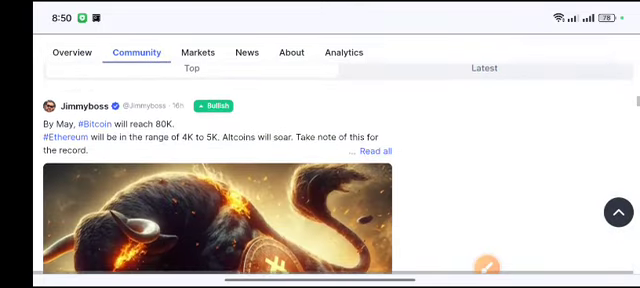
{"action": "scroll", "coordinate": [320, 160], "scroll_direction": "down", "scroll_amount": 2}
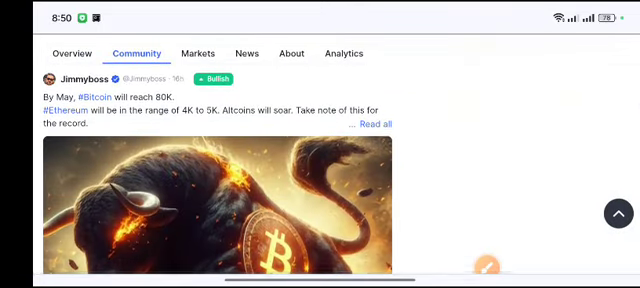
{"action": "scroll", "coordinate": [320, 160], "scroll_direction": "down", "scroll_amount": 1}
{"action": "scroll", "coordinate": [320, 160], "scroll_direction": "up", "scroll_amount": 1}
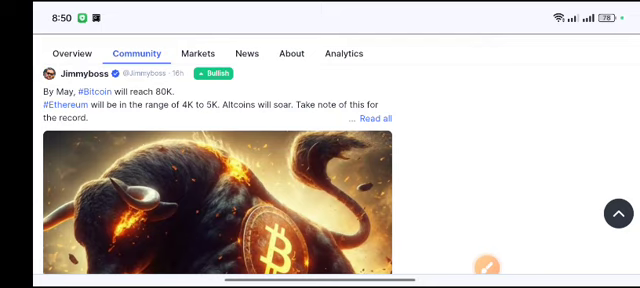
{"action": "scroll", "coordinate": [320, 180], "scroll_direction": "down", "scroll_amount": 5}
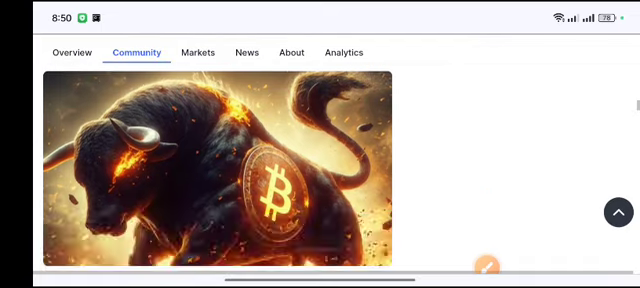
{"action": "scroll", "coordinate": [320, 180], "scroll_direction": "up", "scroll_amount": 3}
{"action": "scroll", "coordinate": [320, 180], "scroll_direction": "up", "scroll_amount": 2}
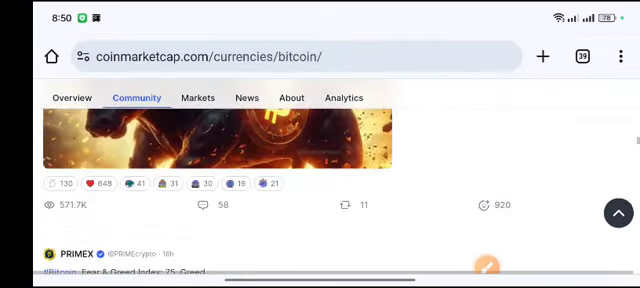
{"action": "scroll", "coordinate": [320, 180], "scroll_direction": "down", "scroll_amount": 5}
{"action": "scroll", "coordinate": [320, 180], "scroll_direction": "up", "scroll_amount": 1}
{"action": "scroll", "coordinate": [320, 180], "scroll_direction": "up", "scroll_amount": 2}
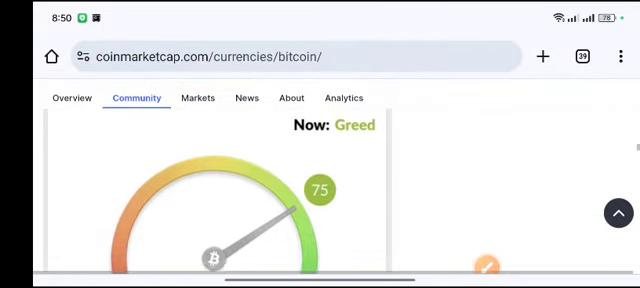
{"action": "scroll", "coordinate": [320, 180], "scroll_direction": "down", "scroll_amount": 2}
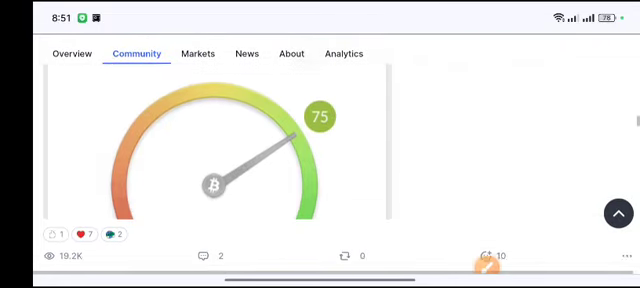
{"action": "scroll", "coordinate": [320, 180], "scroll_direction": "up", "scroll_amount": 2}
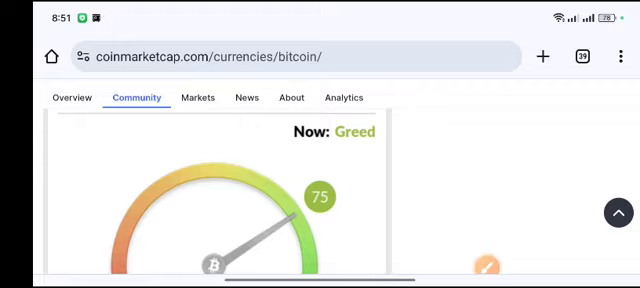
{"action": "scroll", "coordinate": [320, 180], "scroll_direction": "up", "scroll_amount": 5}
{"action": "scroll", "coordinate": [320, 180], "scroll_direction": "up", "scroll_amount": 5}
{"action": "scroll", "coordinate": [320, 180], "scroll_direction": "up", "scroll_amount": 5}
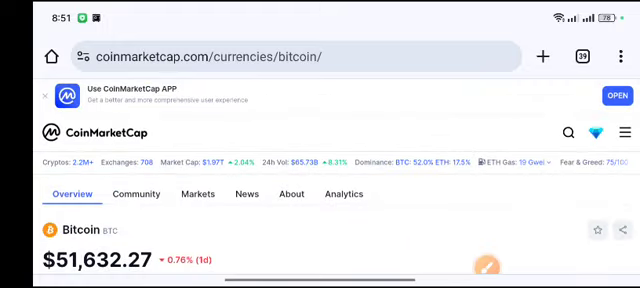
{"action": "scroll", "coordinate": [320, 160], "scroll_direction": "down", "scroll_amount": 5}
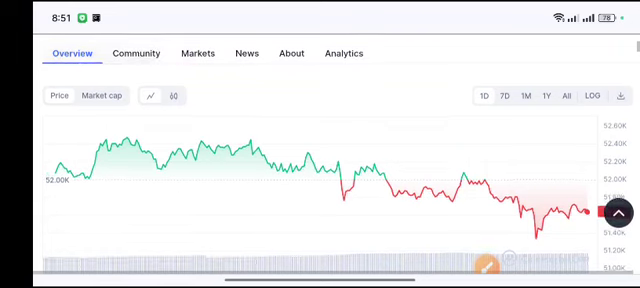